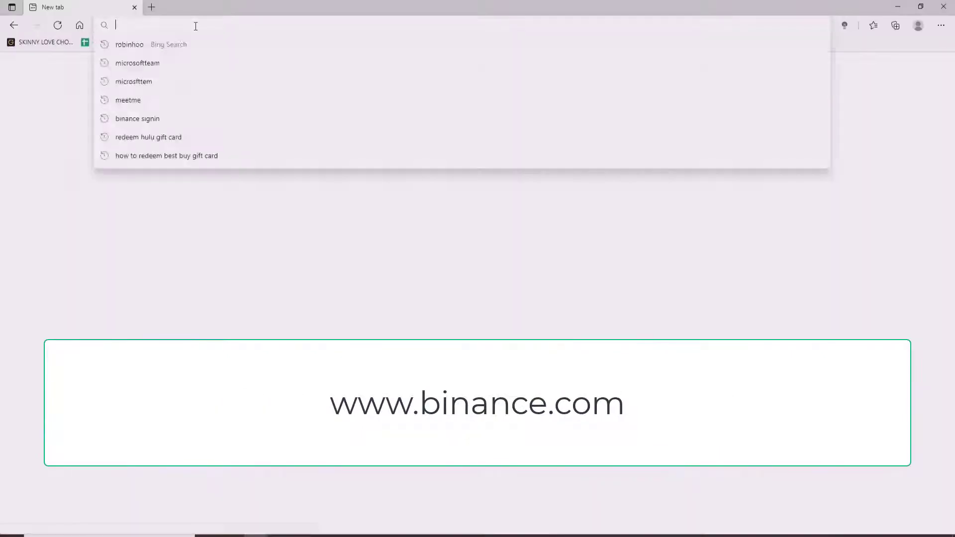
text(www.binance.com/en)
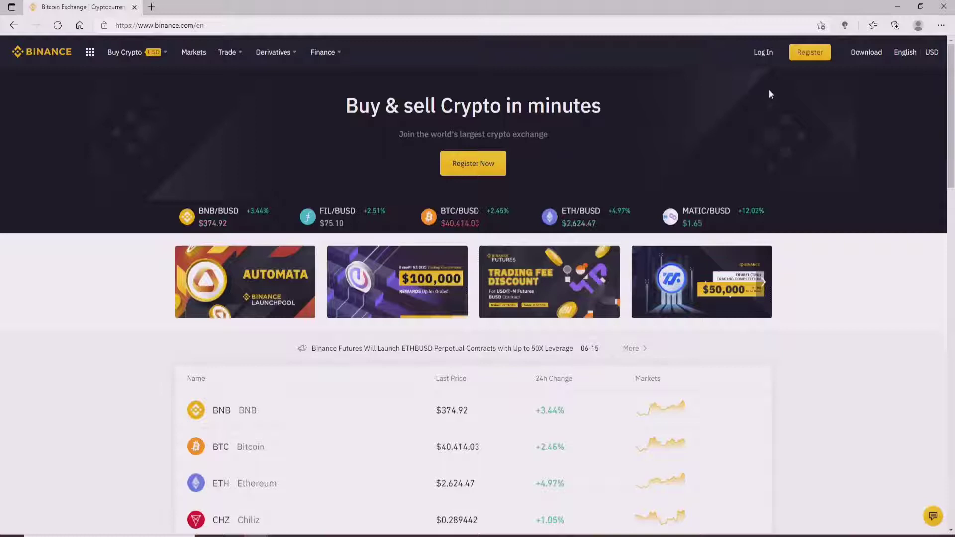
Step: Log in to Binance with the account email and password, then open the profile menu
click(762, 52)
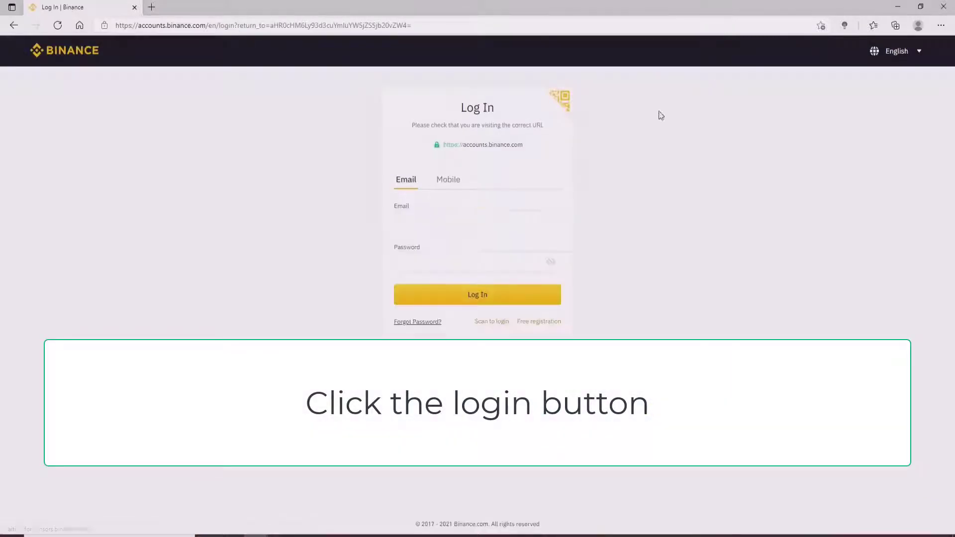
click(435, 217)
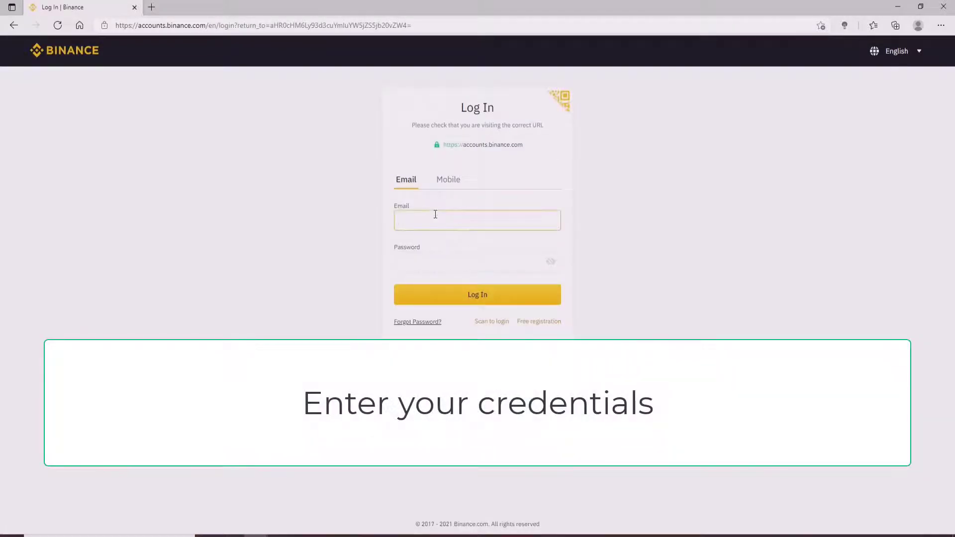
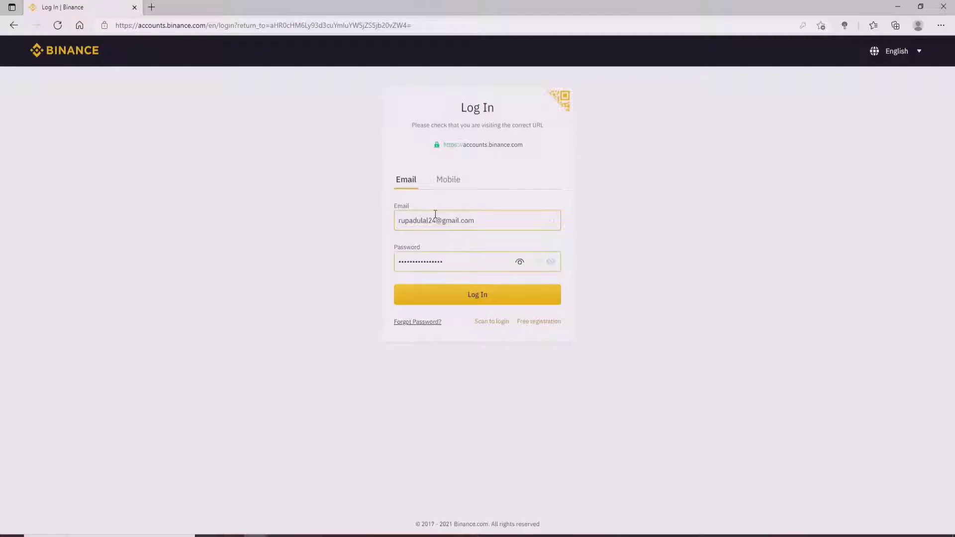
click(478, 294)
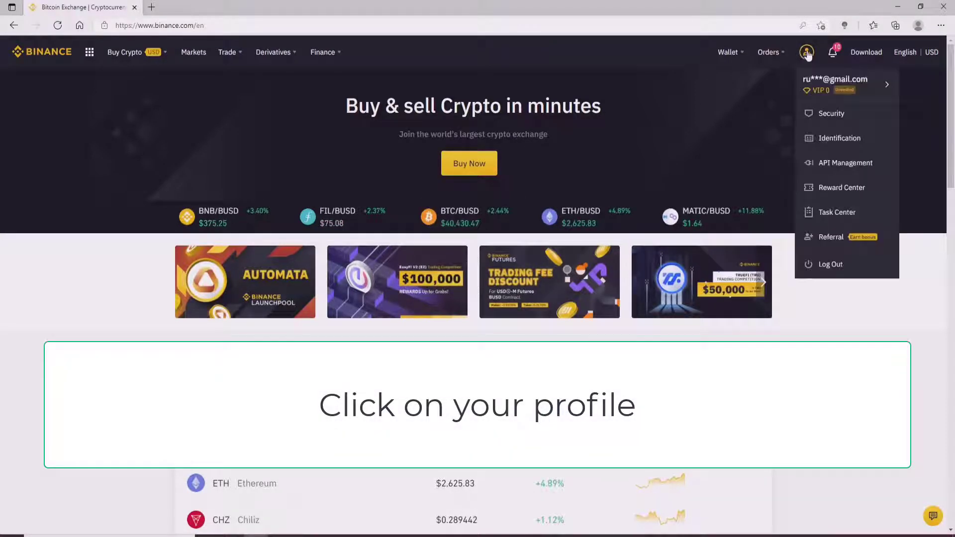
mouse_move(806, 51)
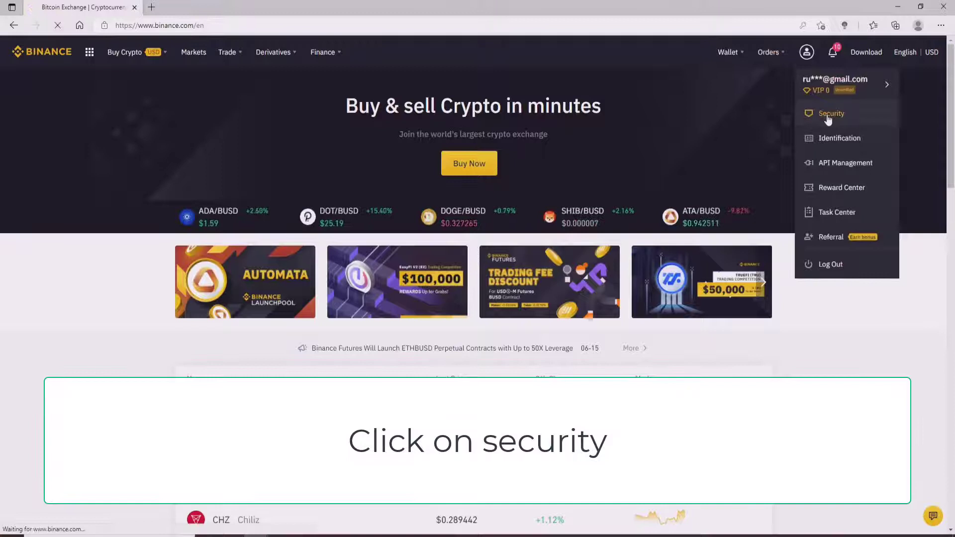
Step: Go to Security and choose Disable account under Account Activity
click(830, 114)
scroll(814, 282, down, 3)
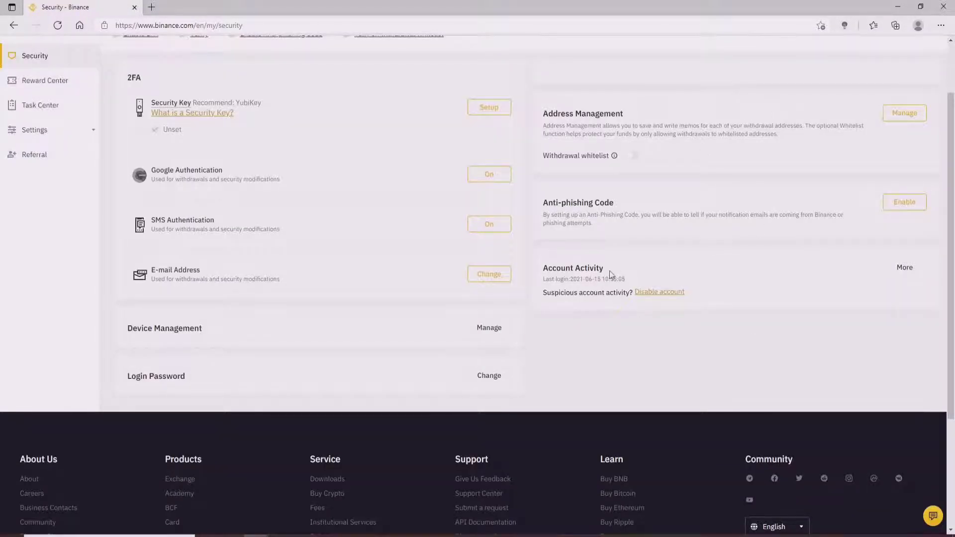
click(660, 292)
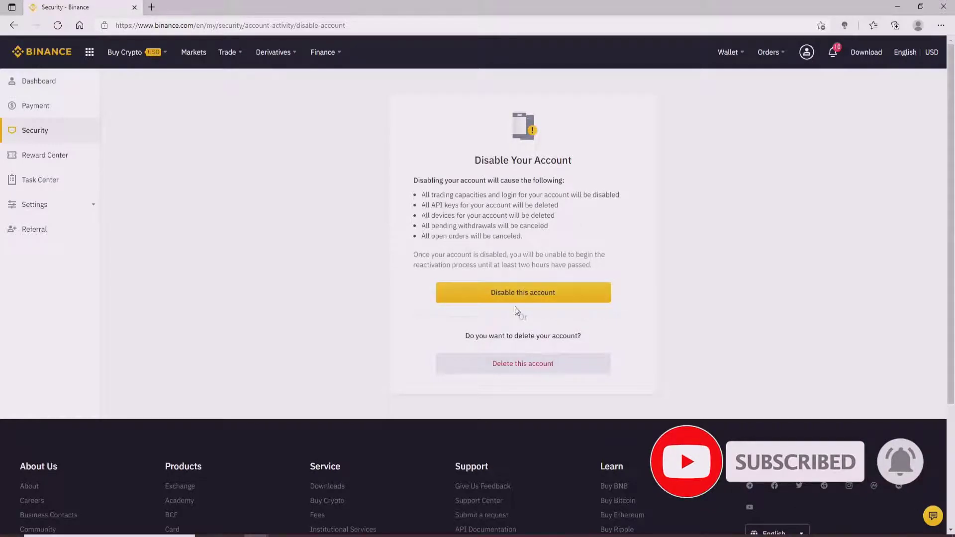
Step: Dismiss the disable confirmation and choose Delete this account instead
click(526, 293)
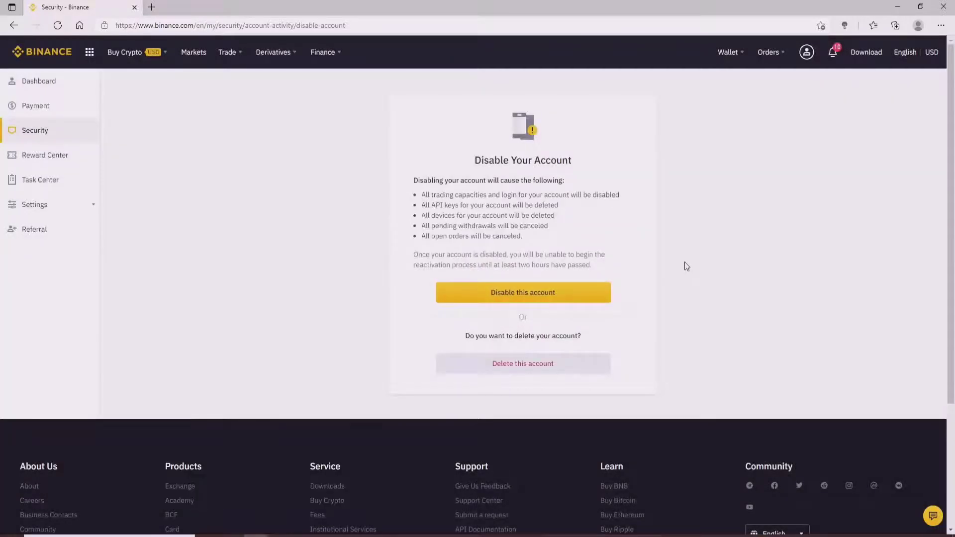
click(527, 365)
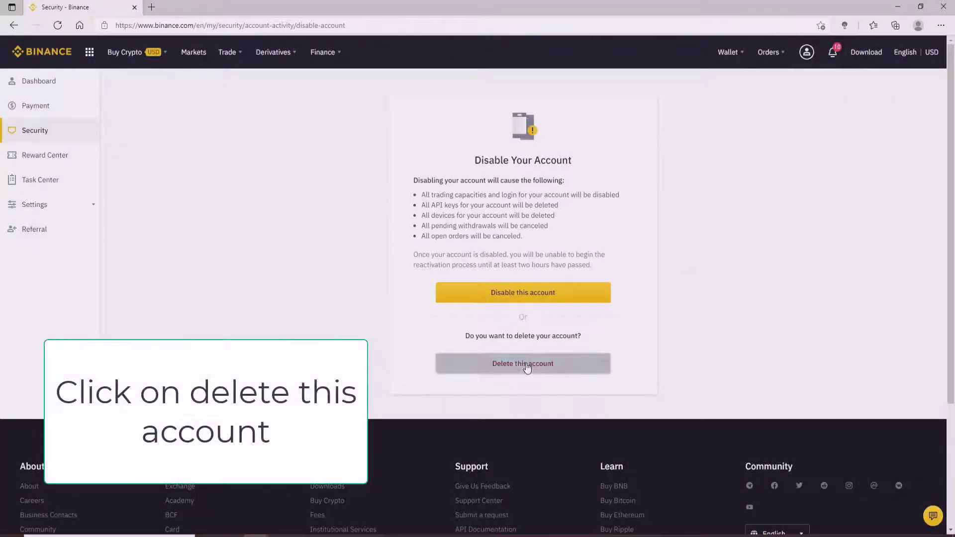
scroll(405, 292, down, 2)
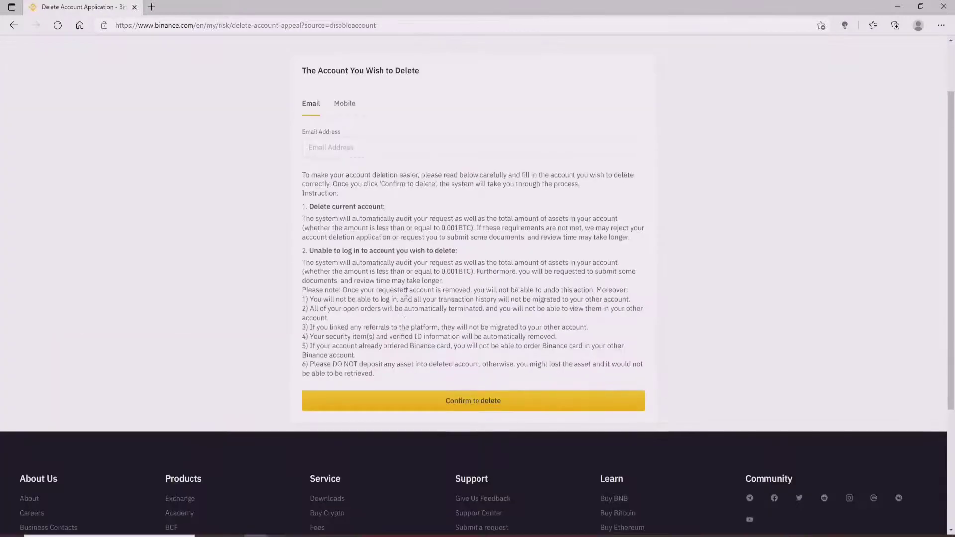
Step: Enter the account email, confirm the deletion request, and minimize the browser
click(361, 146)
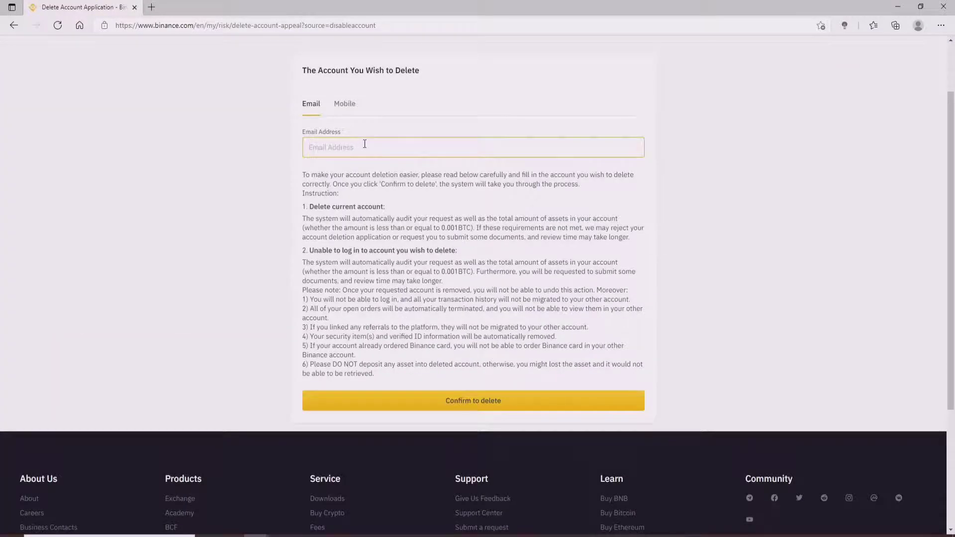
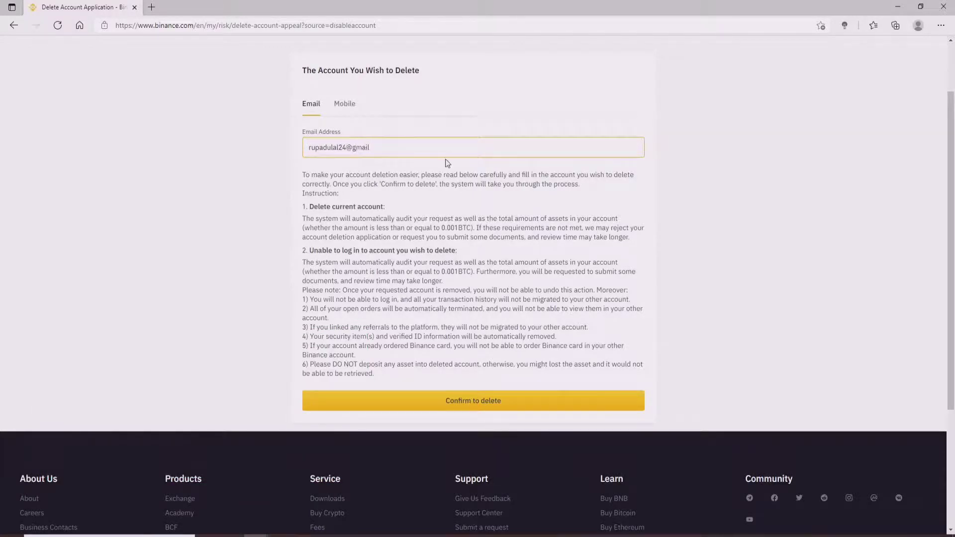
click(473, 401)
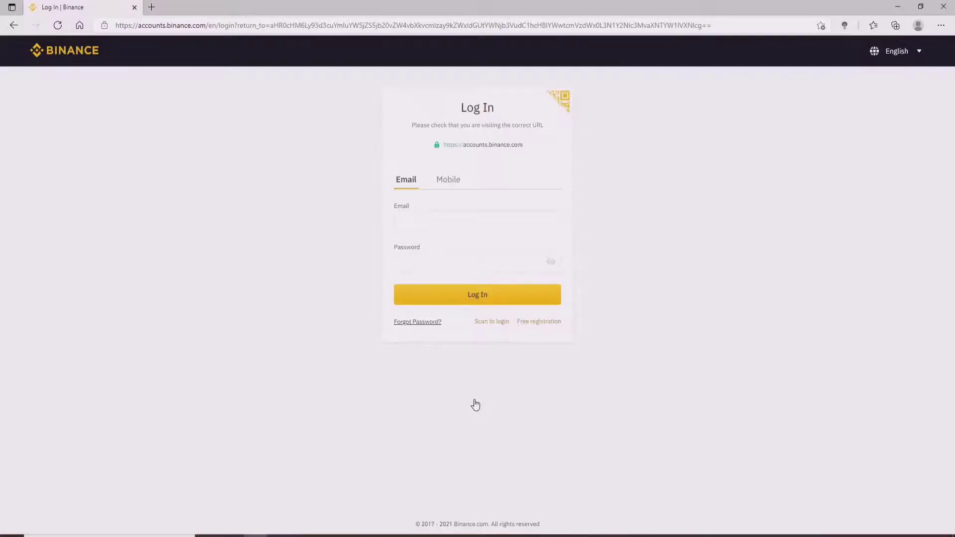
click(898, 9)
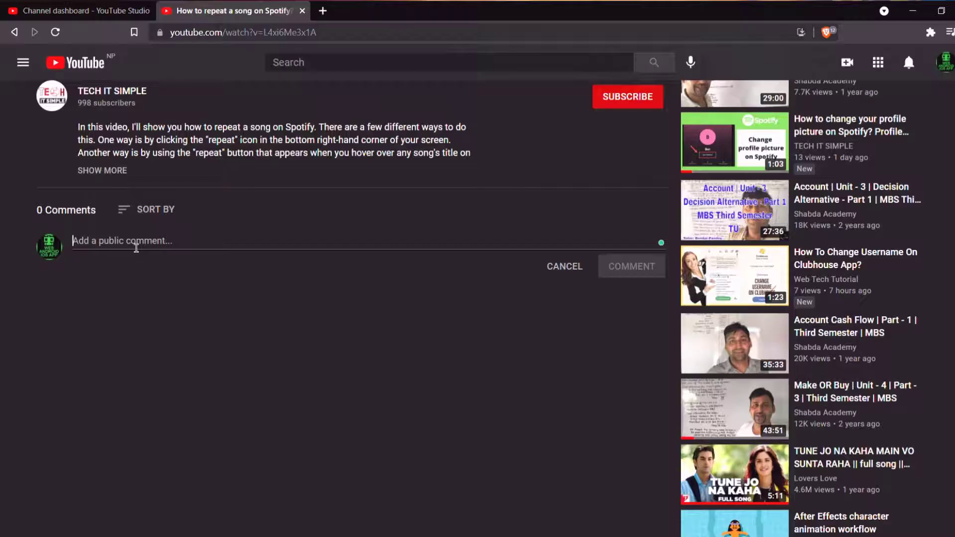
text(k you for th)
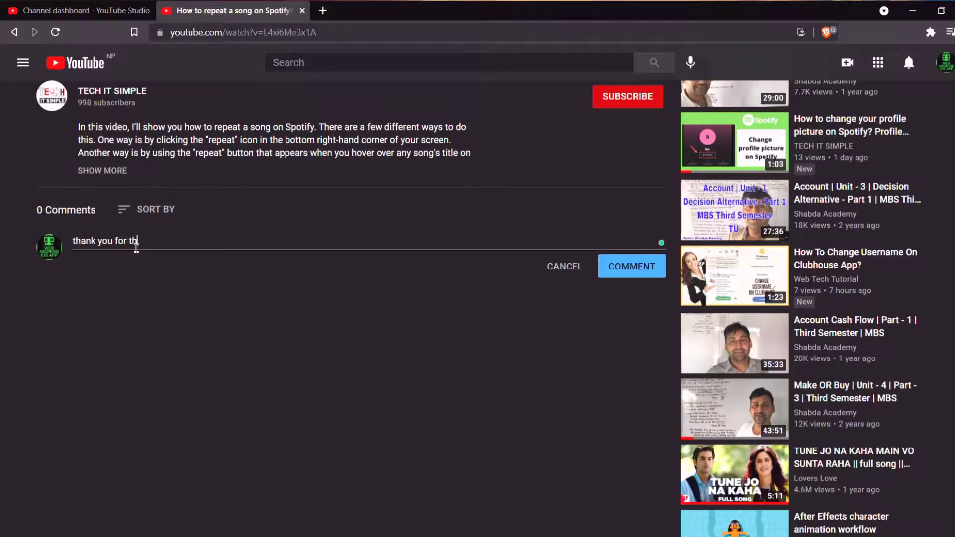
key(BackSpace)
key(BackSpace)
key(BackSpace)
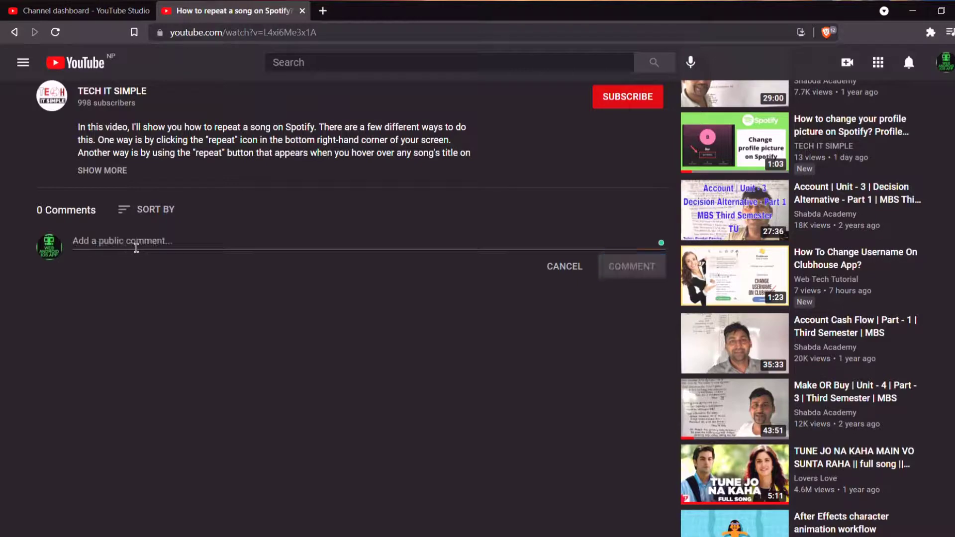